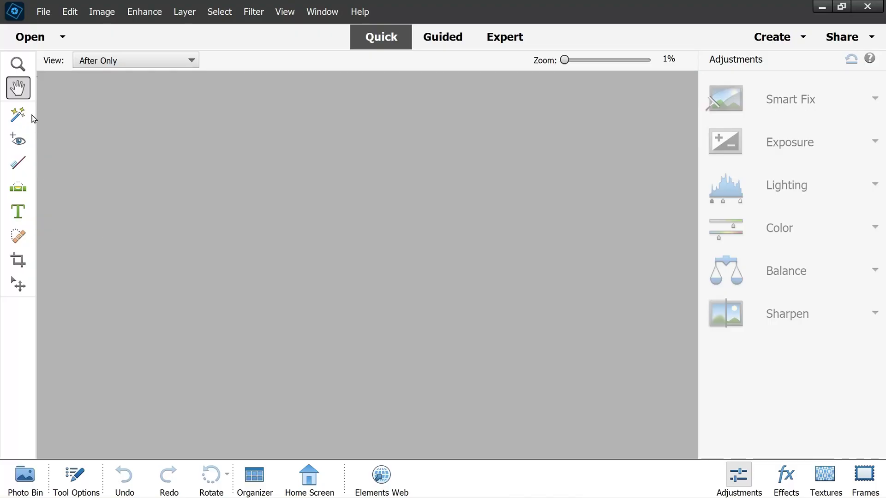
# - Open the rice farmer photo from disk and load it into Enhance > Moving Photos
pyautogui.click(43, 18)
pyautogui.click(60, 47)
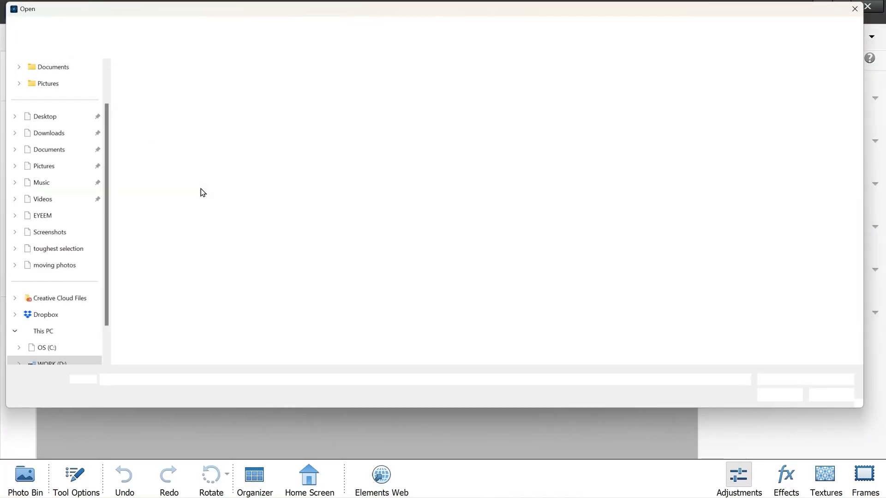
pyautogui.doubleClick(205, 130)
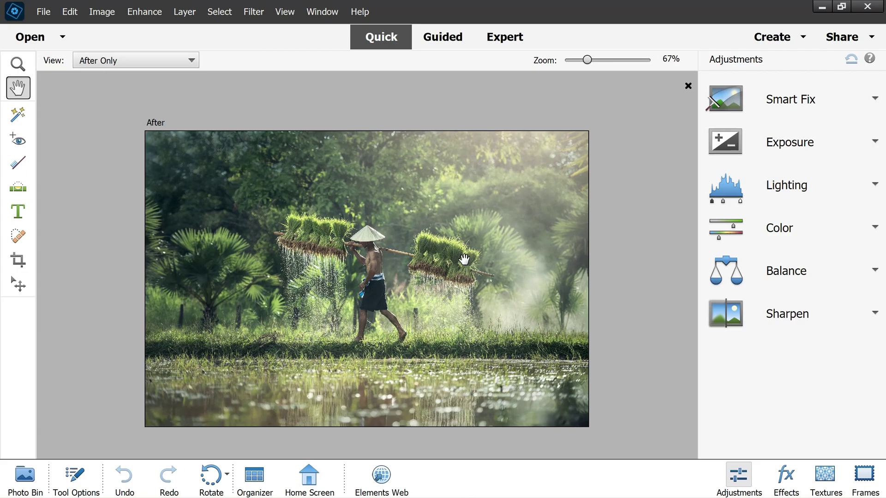
pyautogui.click(145, 11)
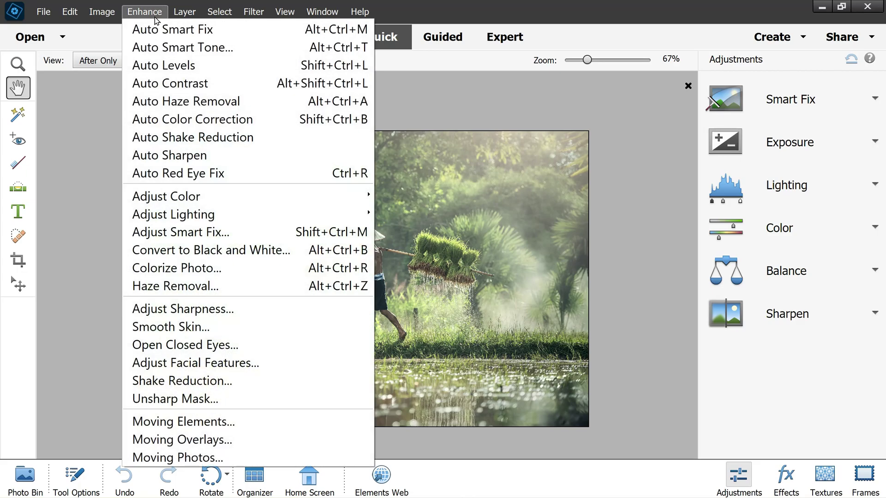
pyautogui.click(266, 458)
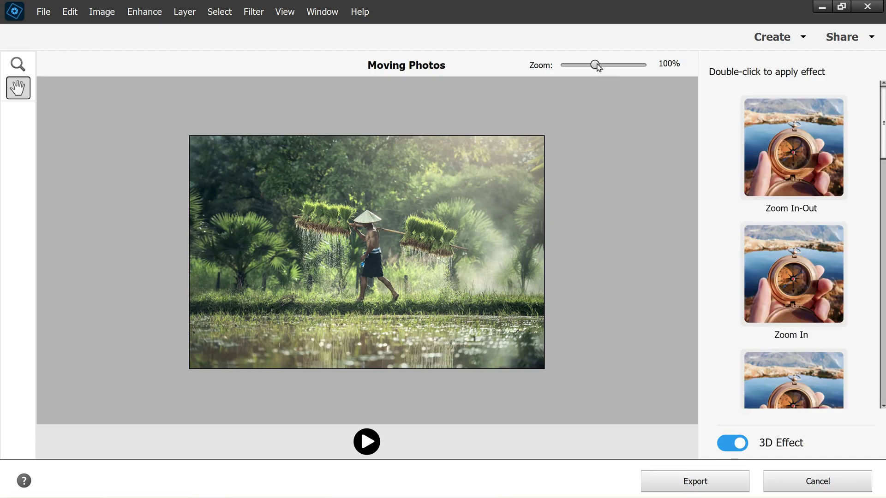
pyautogui.moveTo(597, 64); pyautogui.dragTo(598, 70)
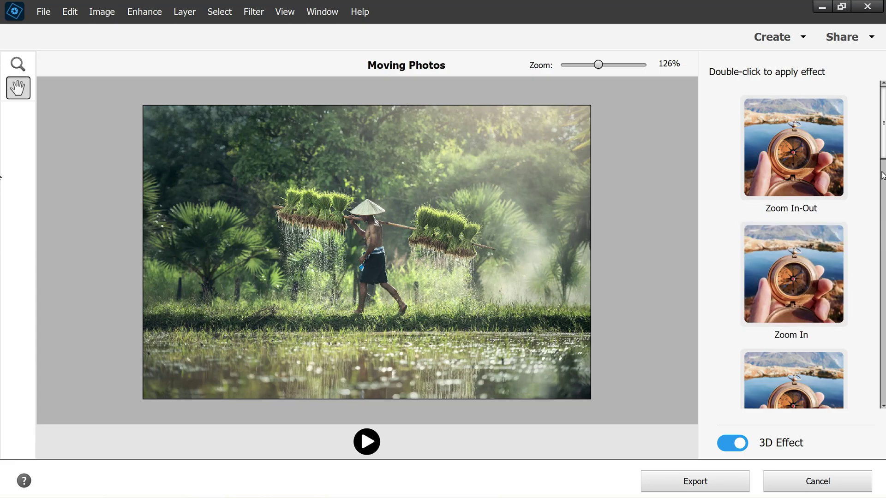
pyautogui.moveTo(883, 152)
pyautogui.mouseDown()
pyautogui.moveTo(883, 233)
pyautogui.moveTo(877, 134)
pyautogui.mouseUp()
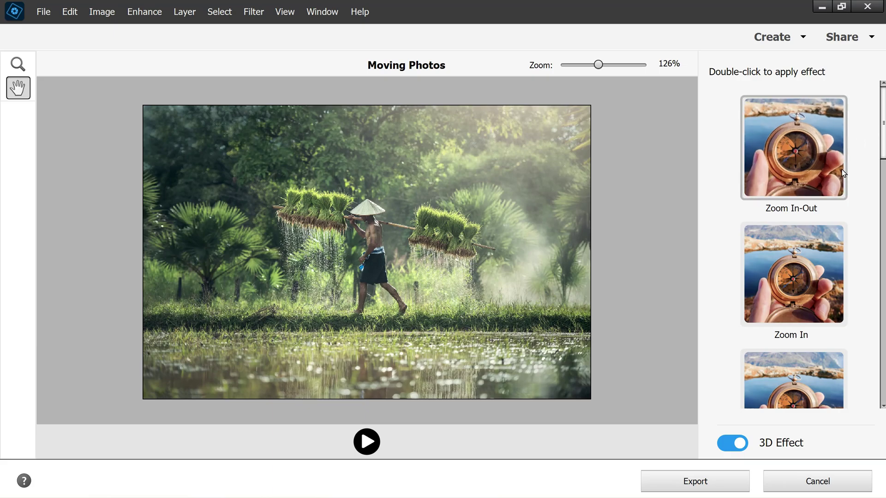
pyautogui.moveTo(882, 152); pyautogui.dragTo(883, 201)
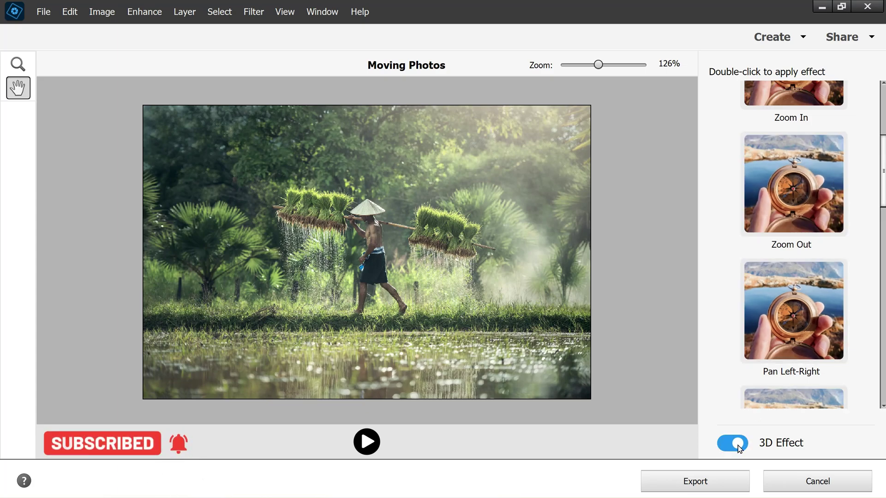
# - Apply the Zoom Out effect to the farmer photo and let its 3D preview generate
pyautogui.doubleClick(793, 190)
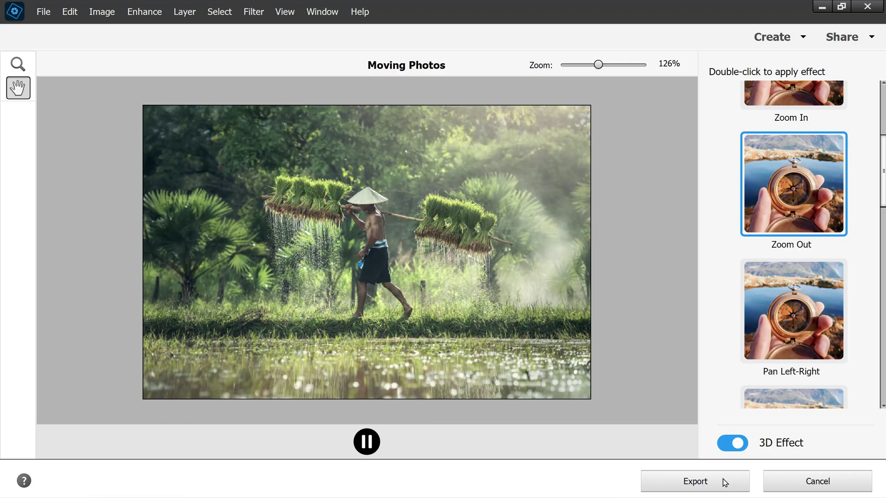
# - Export the Zoom Out moving photo as an MP4 file named 'sample 1'
pyautogui.click(725, 482)
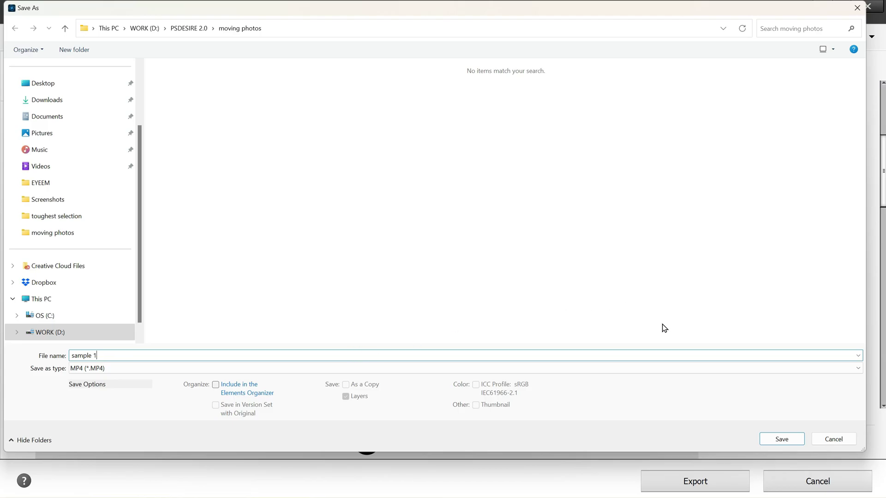
pyautogui.click(782, 439)
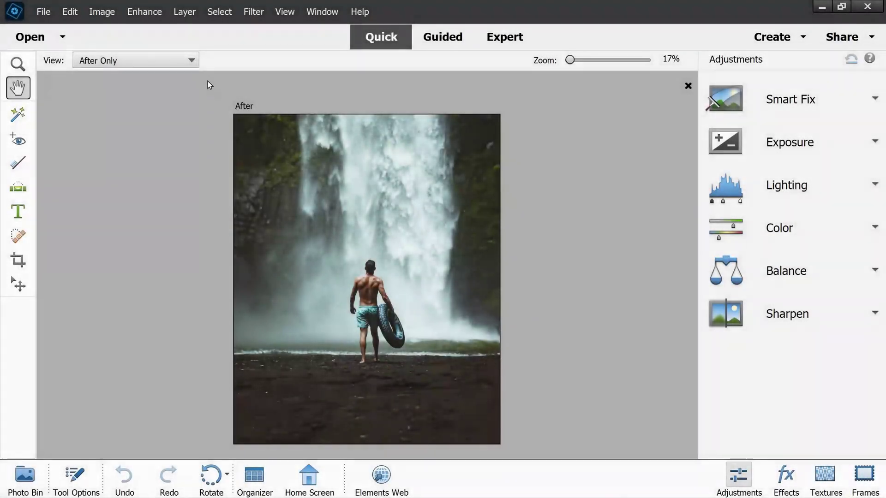
# - Load the waterfall photo into Moving Photos and apply the Tilt Down effect
pyautogui.click(145, 12)
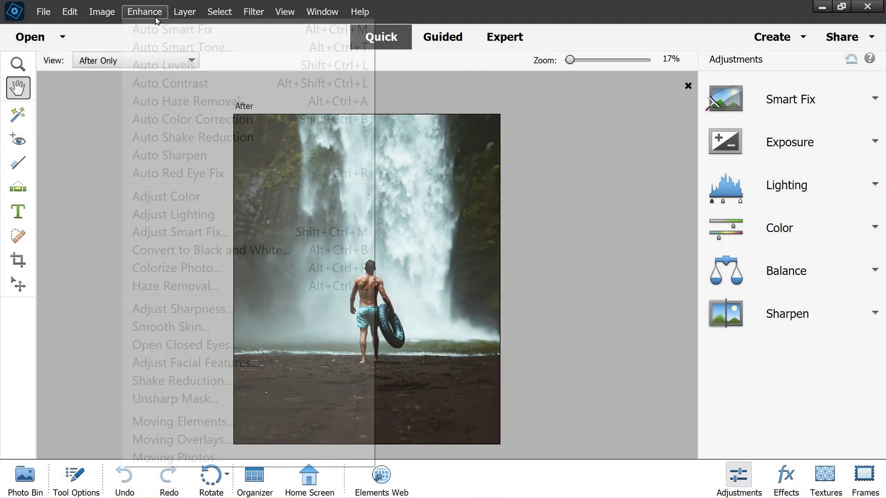
pyautogui.click(310, 455)
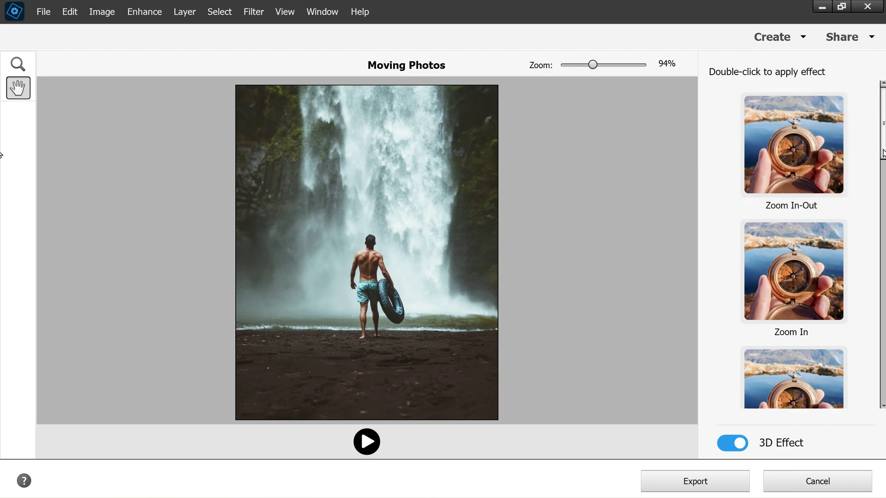
pyautogui.moveTo(883, 153); pyautogui.dragTo(882, 342)
pyautogui.doubleClick(796, 315)
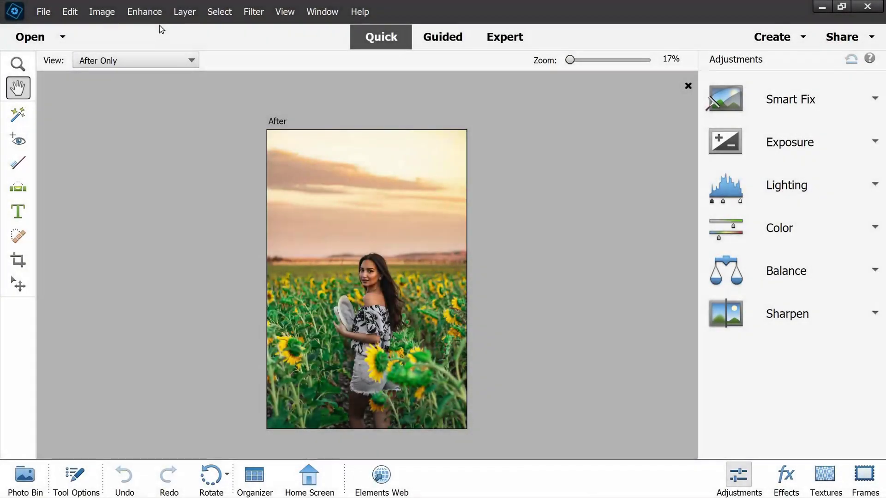
# - Load the sunflower photo into Moving Photos, apply Zoom In, and replay the preview
pyautogui.click(145, 11)
pyautogui.click(319, 454)
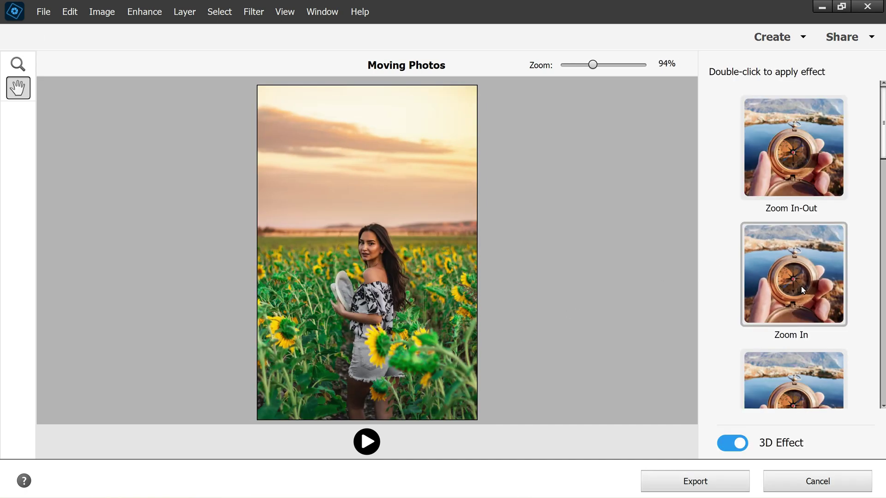
pyautogui.doubleClick(791, 293)
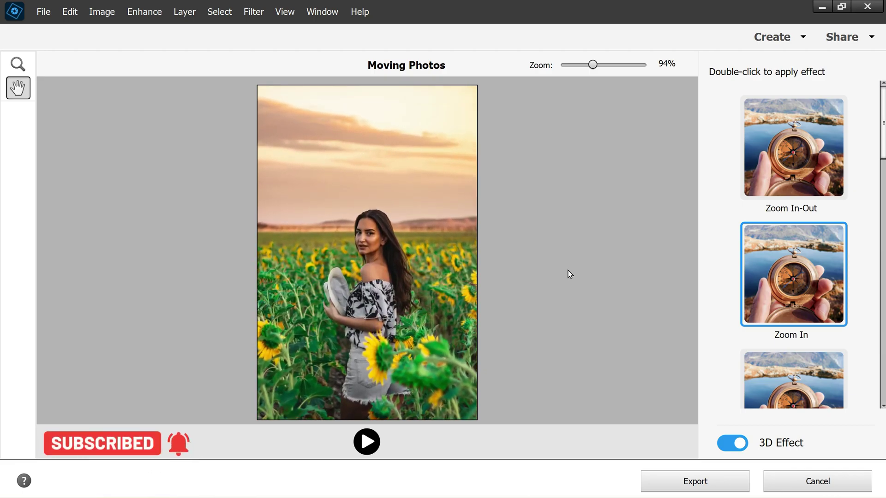
pyautogui.click(366, 442)
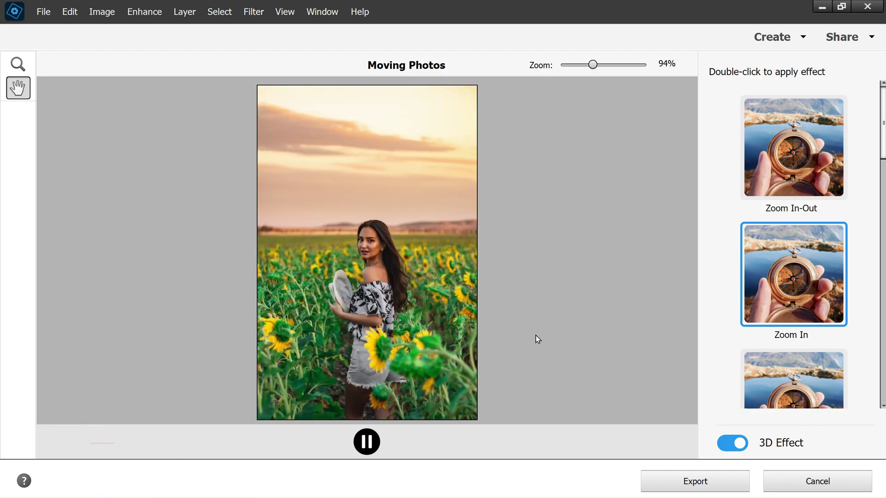